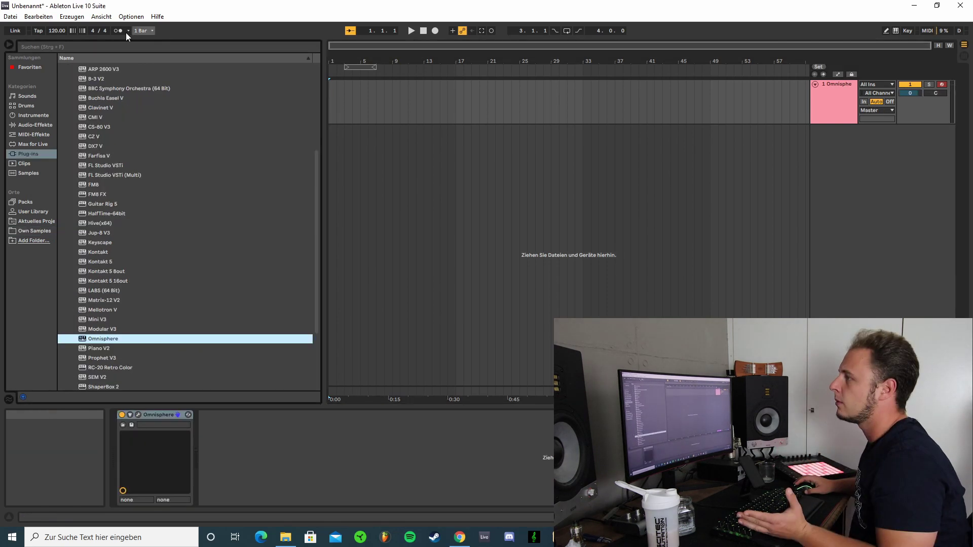
Step: Set the tempo to 130 BPM and record a MIDI melody on the Omnisphere track
drag(51, 34, 51, 30)
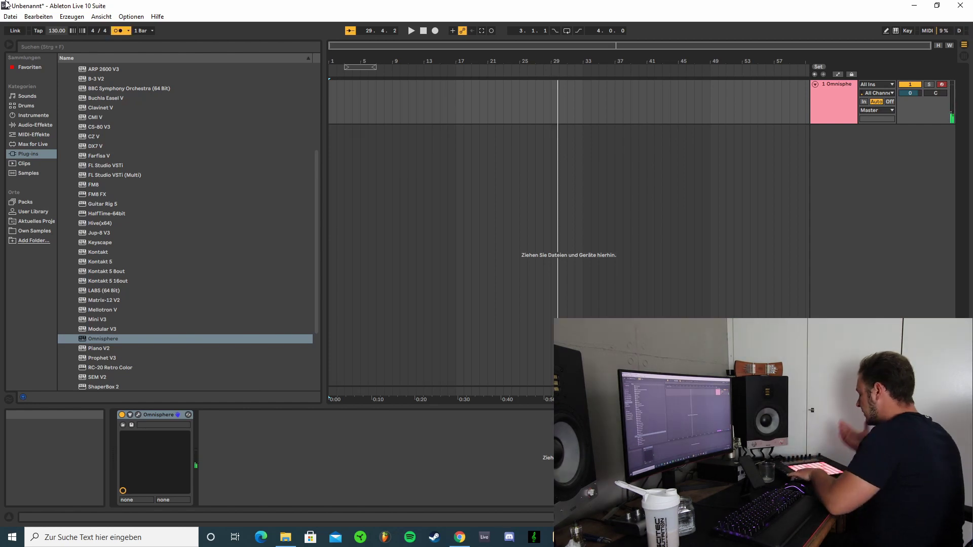
key(F9)
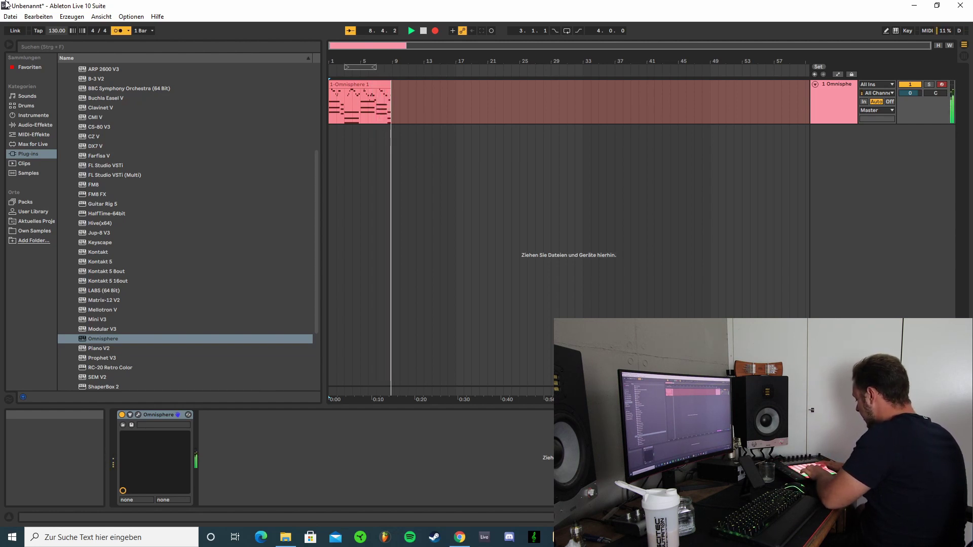
key(space)
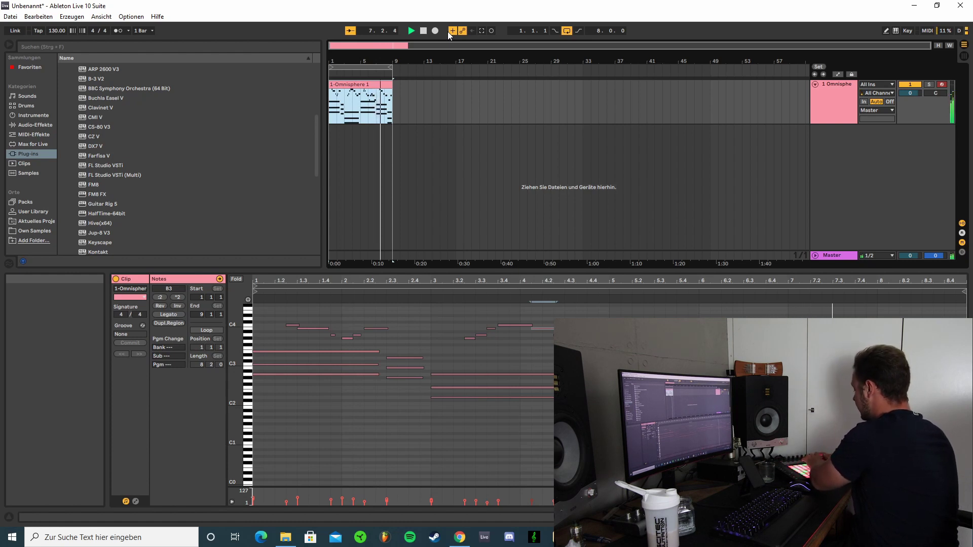
Step: Stop the loop and select the recorded 16-bar clip on the Omnisphere track
key(space)
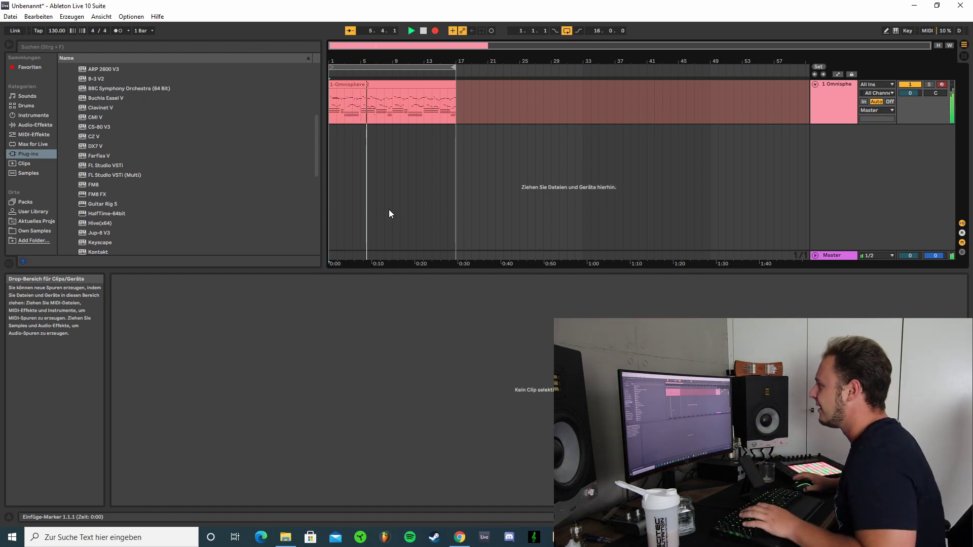
key(space)
click(383, 120)
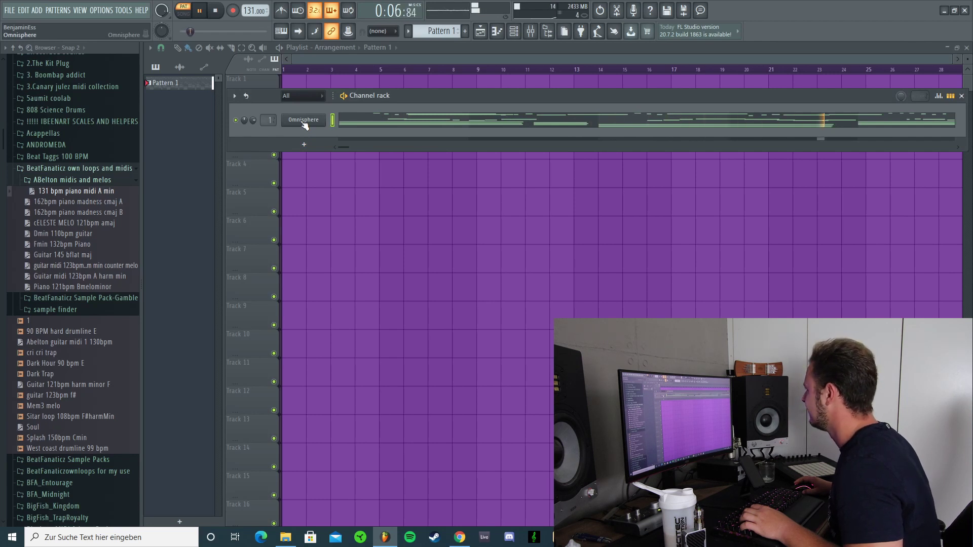
Step: Switch to FL Studio, stop playback and open the Omnisphere channel's piano roll
key(space)
right_click(304, 123)
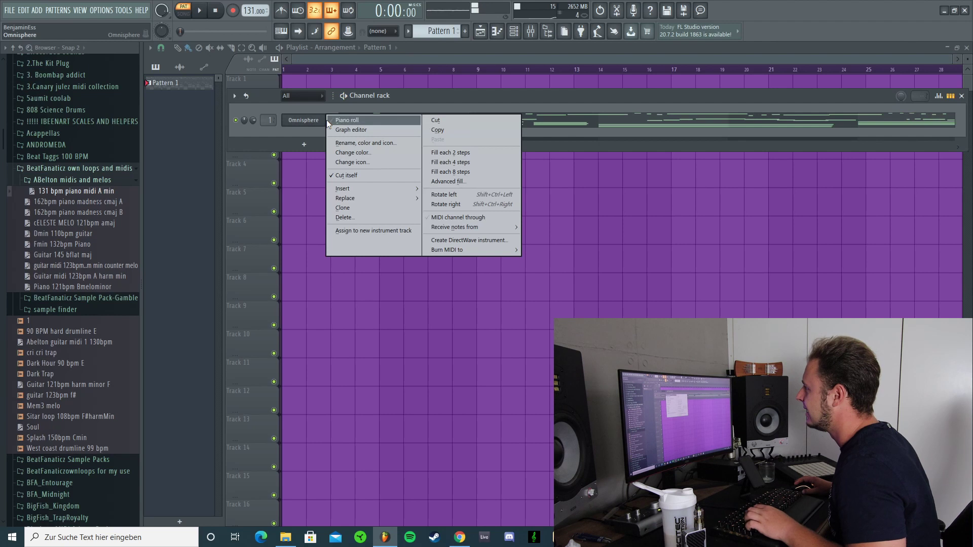
click(295, 125)
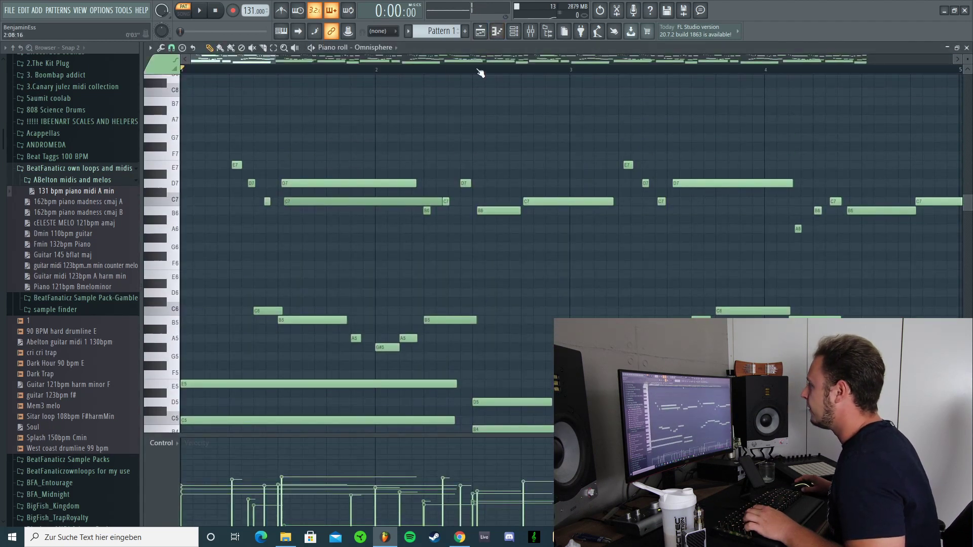
Step: Play the Omnisphere pattern and select all the high melody notes from A6 to E7 across its eight bars
drag(274, 60, 386, 60)
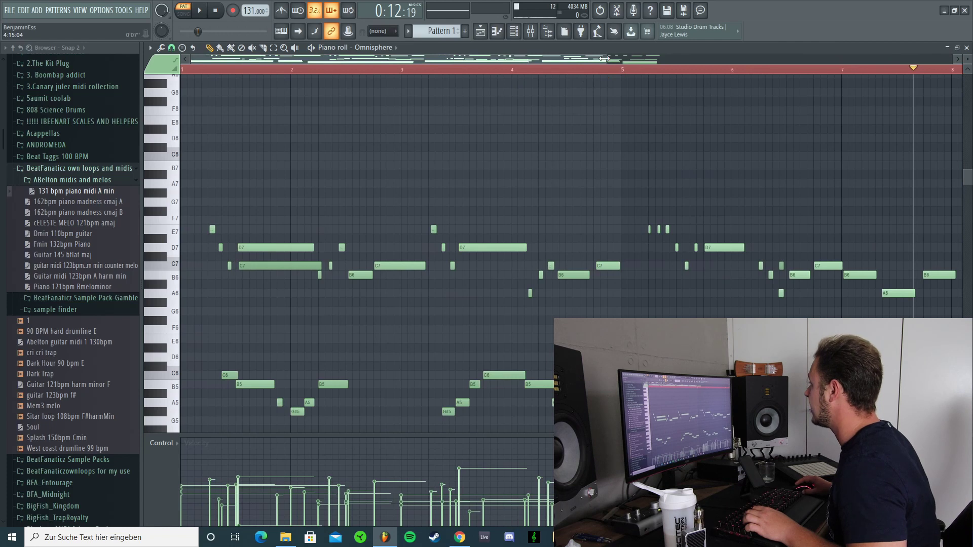
drag(604, 59, 729, 58)
key(space)
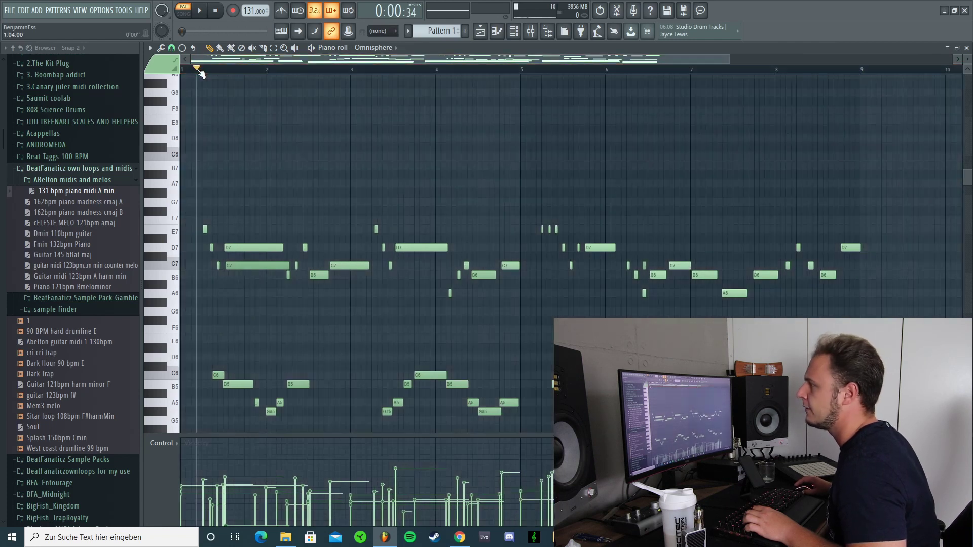
scroll(361, 147, down, 5)
scroll(361, 146, down, 1)
scroll(349, 142, up, 4)
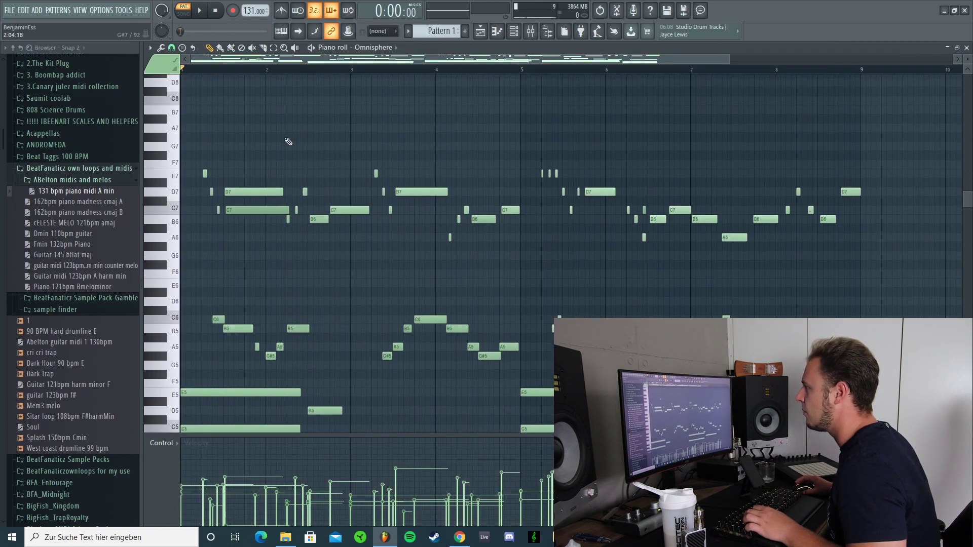
scroll(205, 141, down, 8)
scroll(213, 138, up, 6)
key(space)
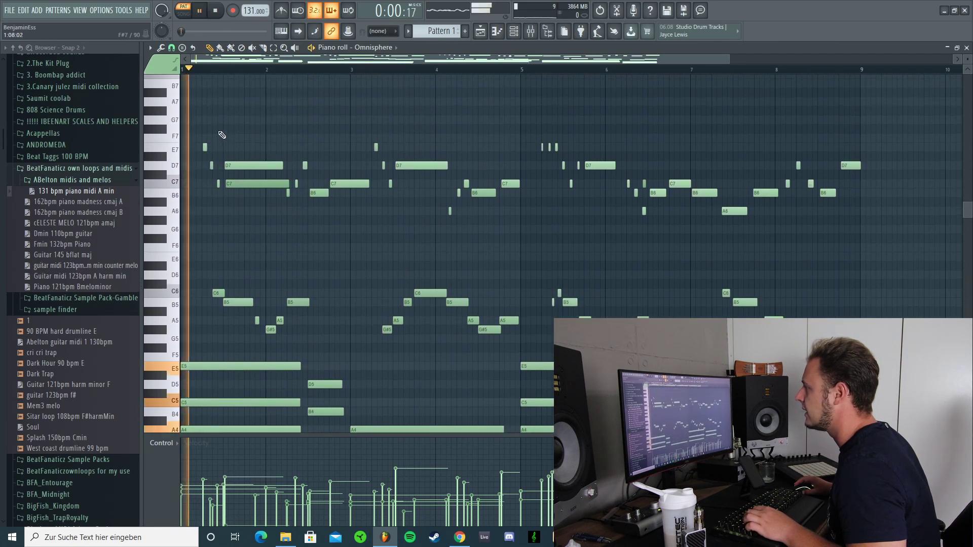
drag(536, 126, 860, 231)
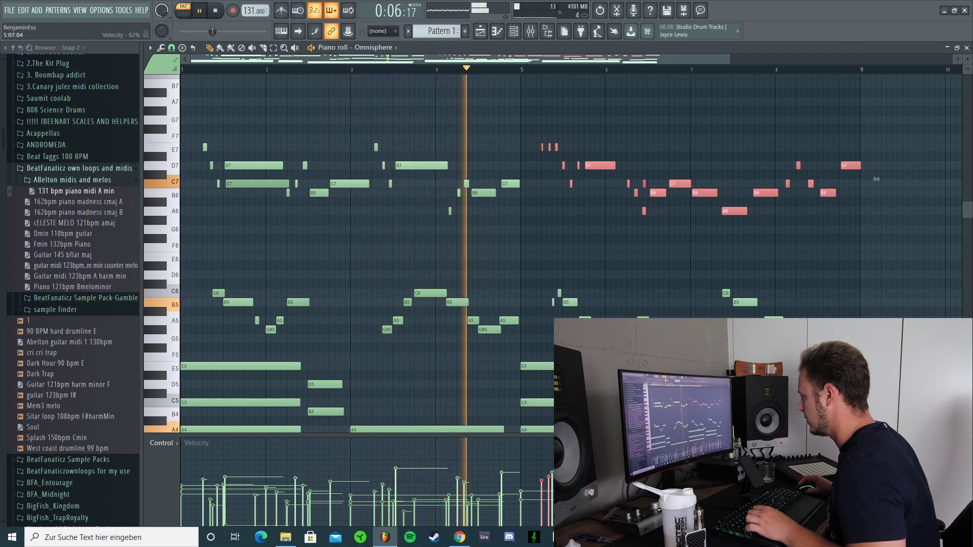
drag(201, 107, 879, 253)
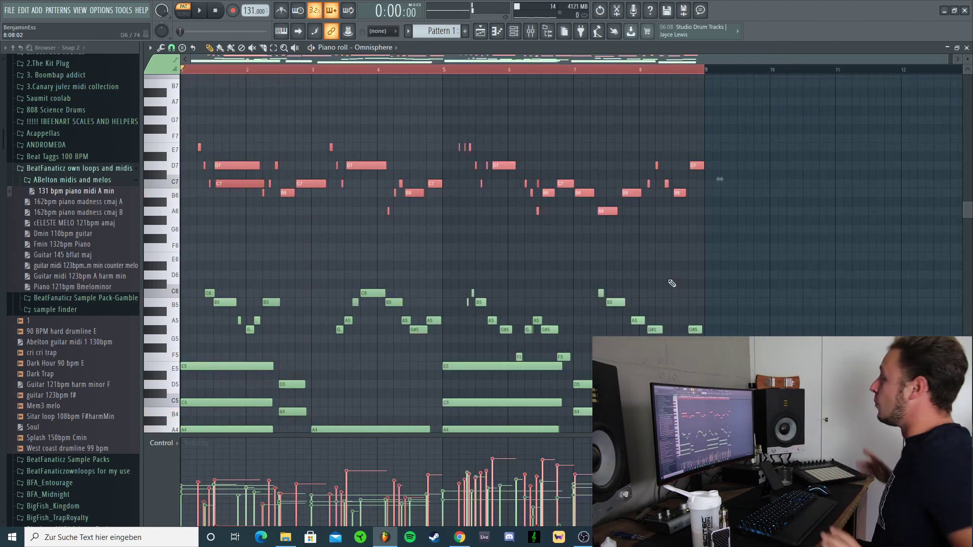
Step: Collapse the ABelton midis and melos and BeatFanaticz own loops and midis folders in the browser
click(73, 182)
click(73, 170)
scroll(76, 183, up, 5)
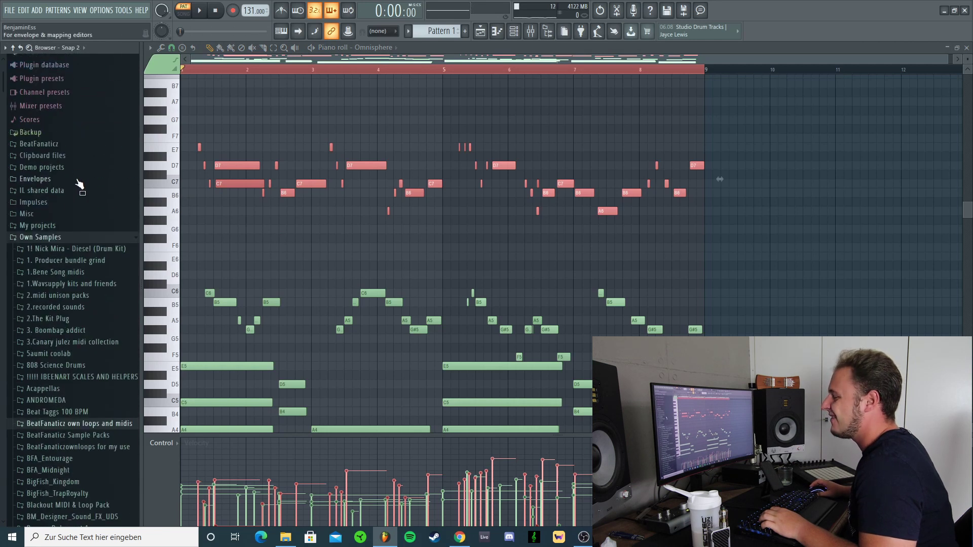
scroll(78, 184, up, 1)
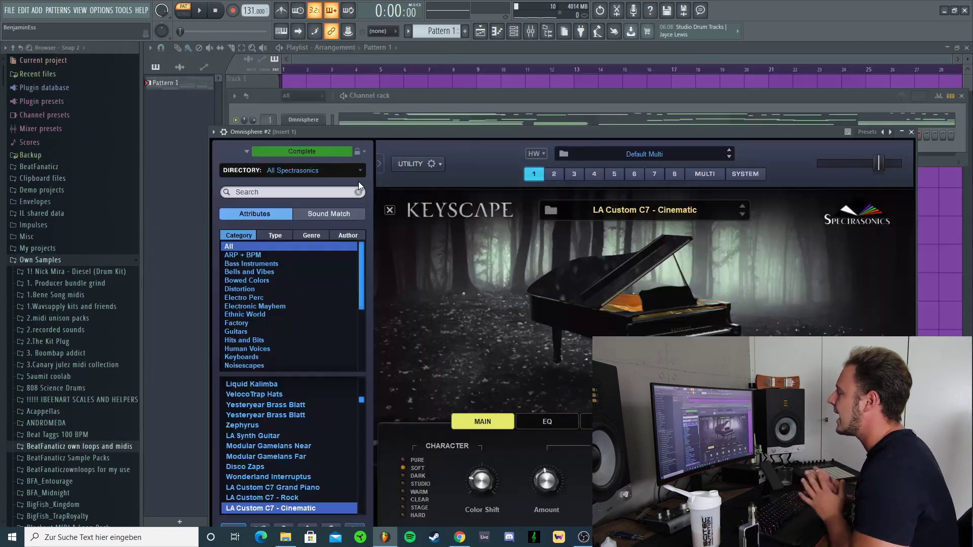
Step: Close the Omnisphere #2 plugin window and clone the Omnisphere #2 channel
click(913, 132)
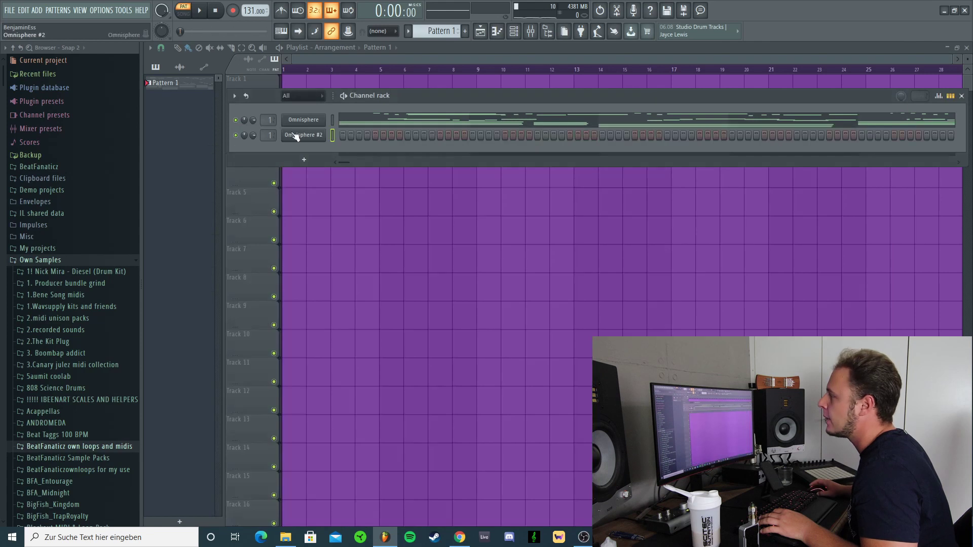
right_click(306, 136)
click(368, 221)
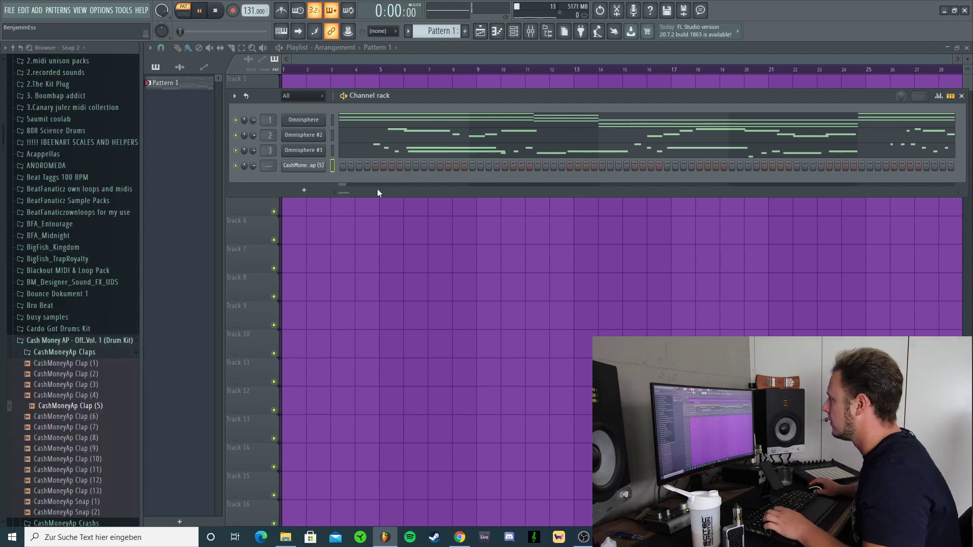
Step: Play the pattern and place CashMoneyAp Clap (5) hits every 16 steps, on the ninth step of each bar
key(space)
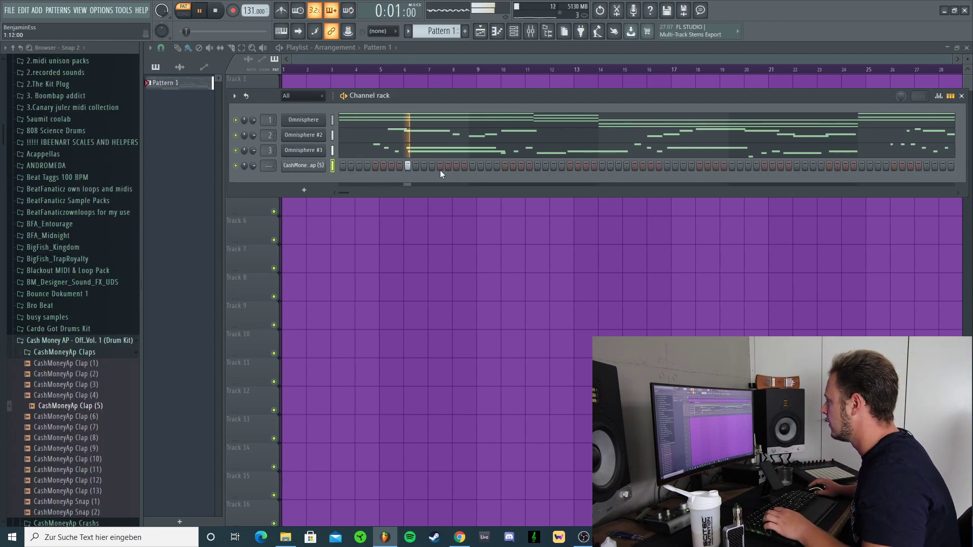
click(537, 165)
click(667, 166)
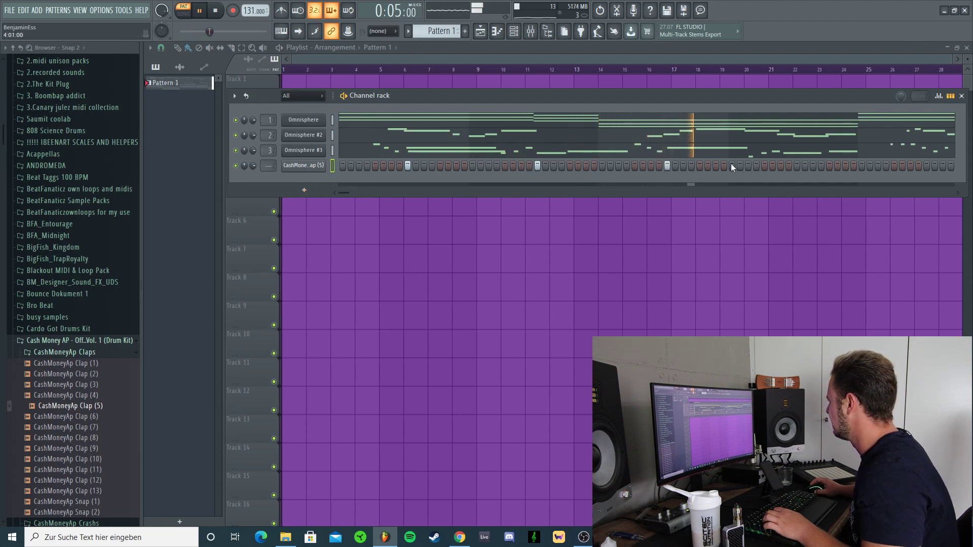
drag(343, 193, 357, 192)
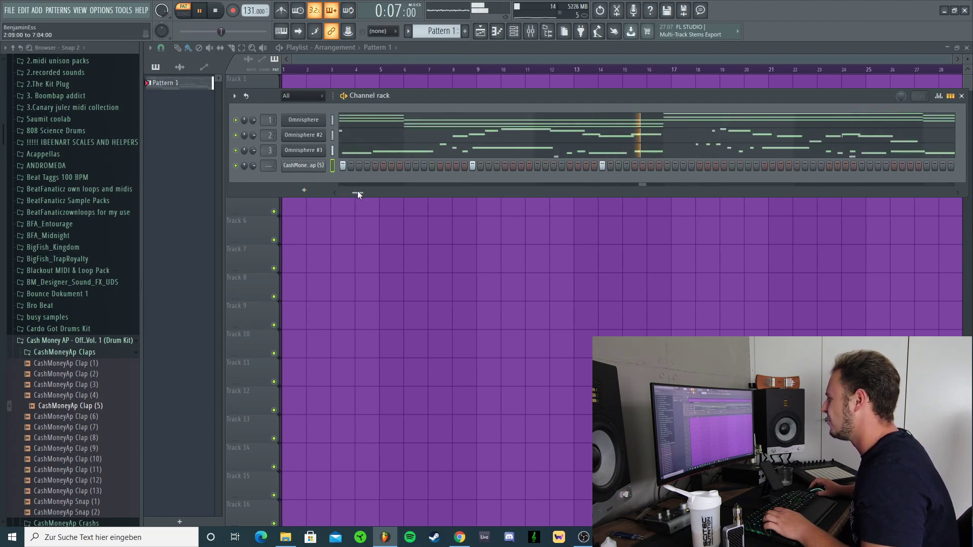
click(724, 166)
click(854, 165)
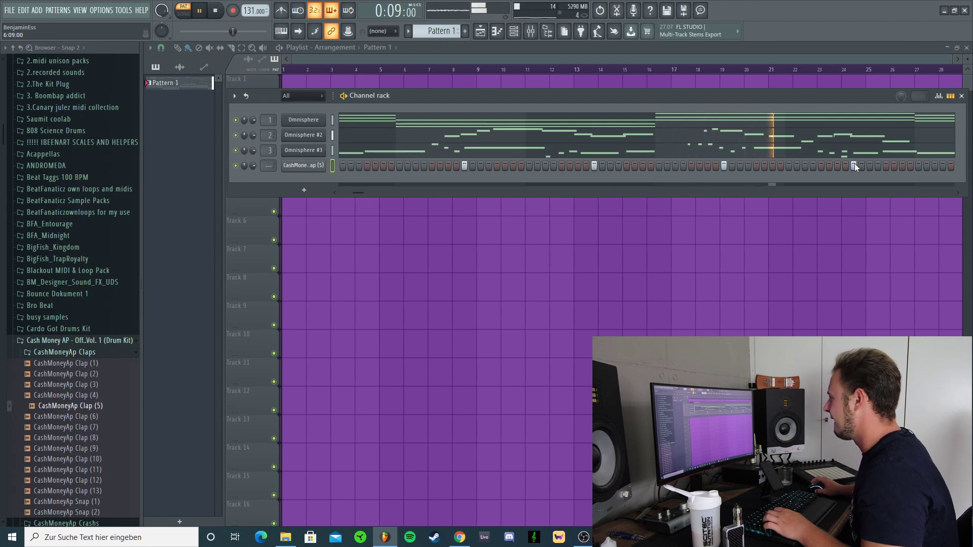
drag(360, 193, 384, 193)
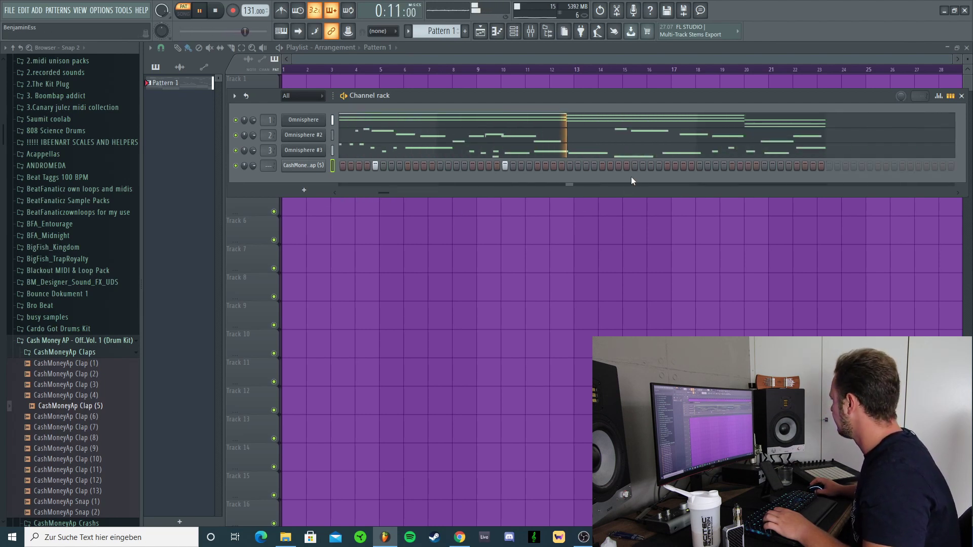
click(765, 165)
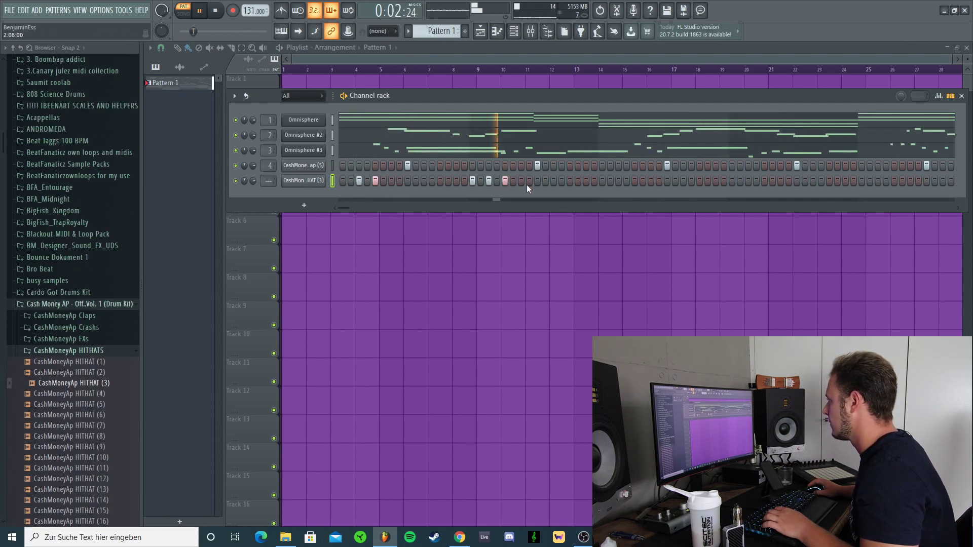
Step: In the CashMoneyAp HITHAT (3) row, remove the hit at step 17 and add hits at steps 23, 35, 47 and 51
right_click(472, 181)
click(521, 181)
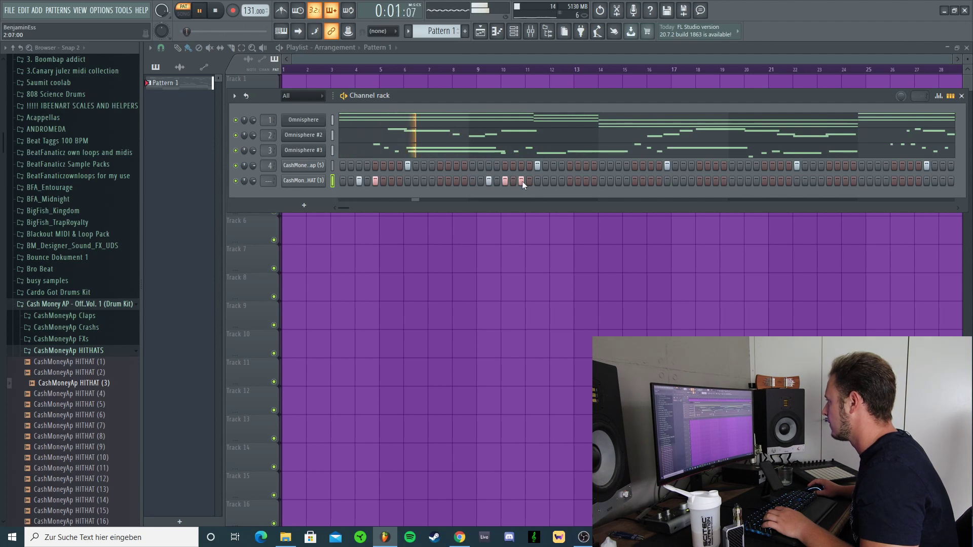
click(618, 181)
click(716, 181)
click(756, 181)
right_click(755, 181)
click(748, 181)
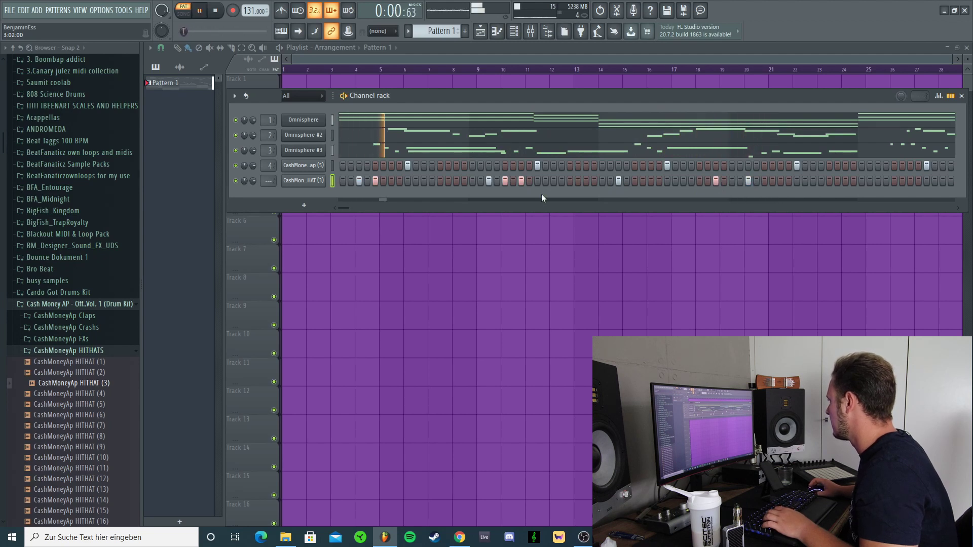
Step: Continue the CashMoneyAp HITHAT (3) pattern with hits at steps 63, 67, 81, 82, 83, 95 and 101
scroll(351, 208, right, 4)
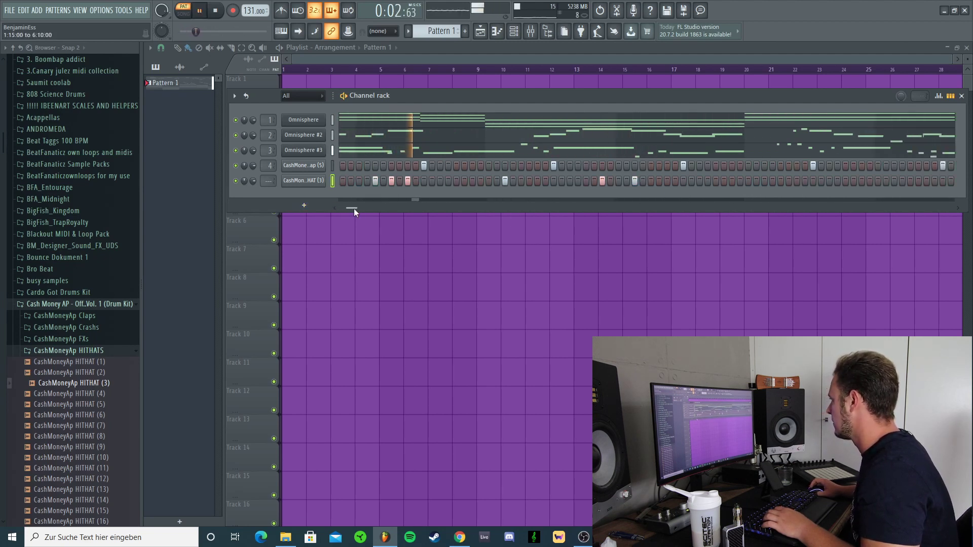
drag(354, 208, 361, 209)
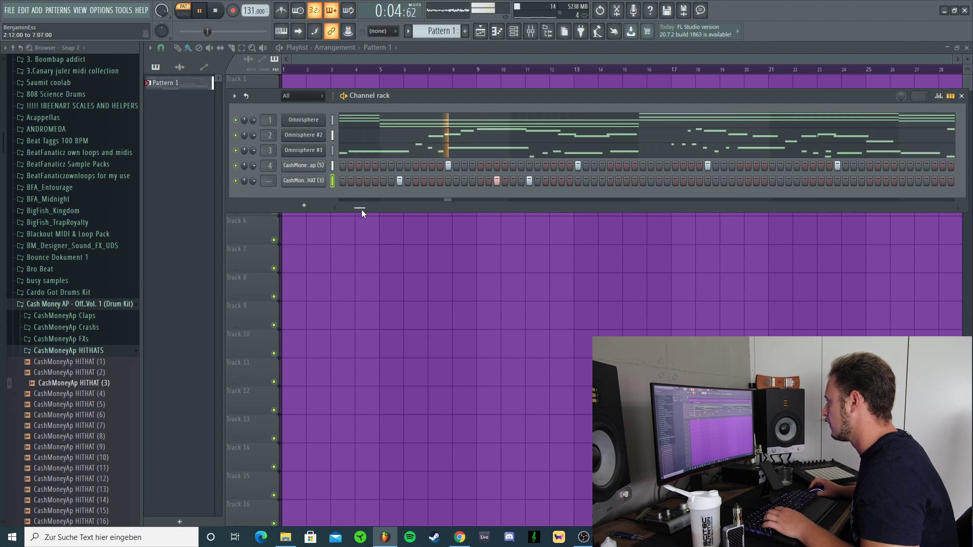
click(610, 181)
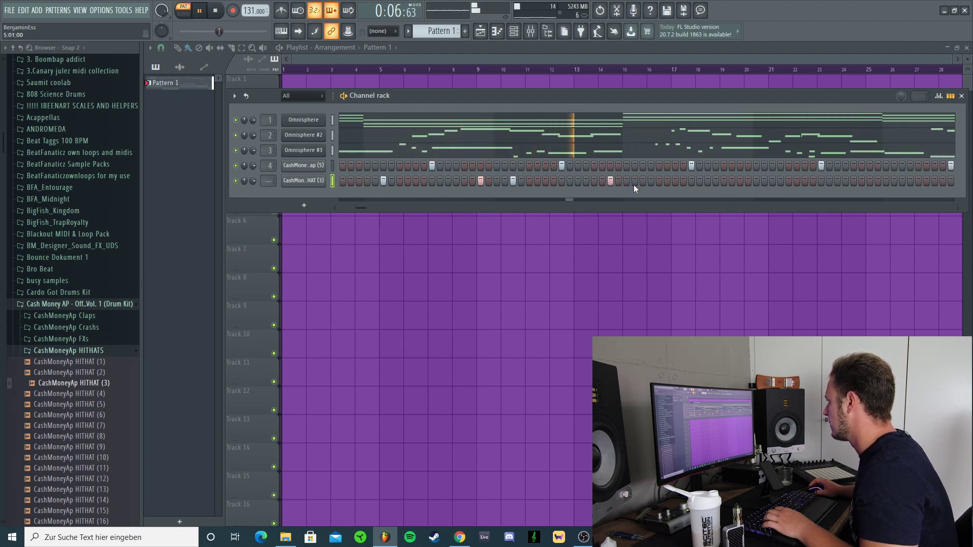
click(643, 181)
click(765, 181)
click(756, 181)
click(772, 181)
click(870, 181)
click(918, 181)
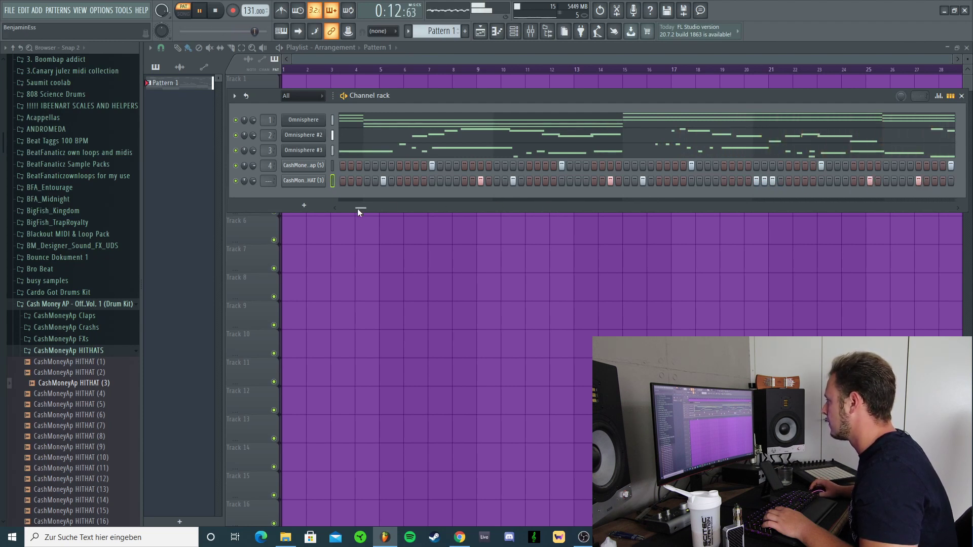
Step: Replay the pattern and add the remaining CashMoneyAp HITHAT (3) hits in bars 7 and 8
key(space)
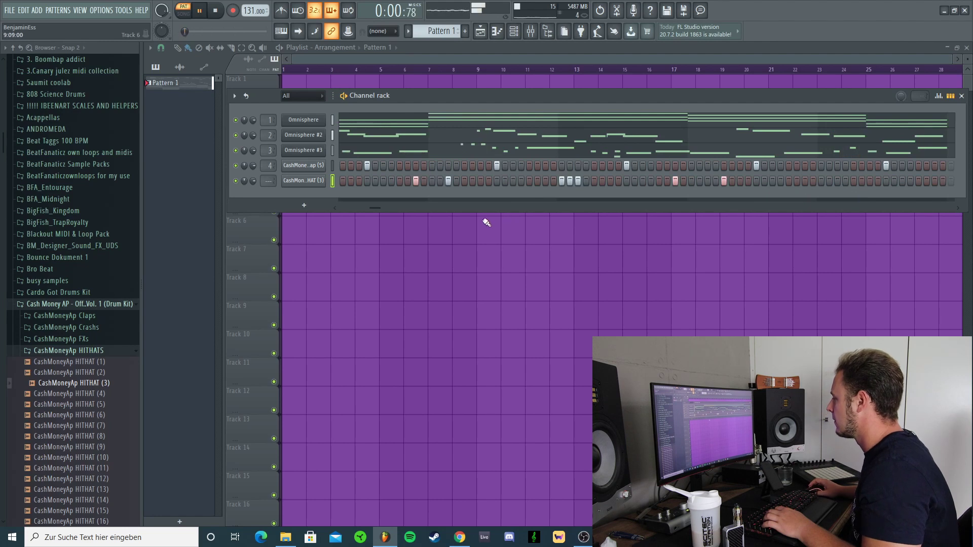
key(space)
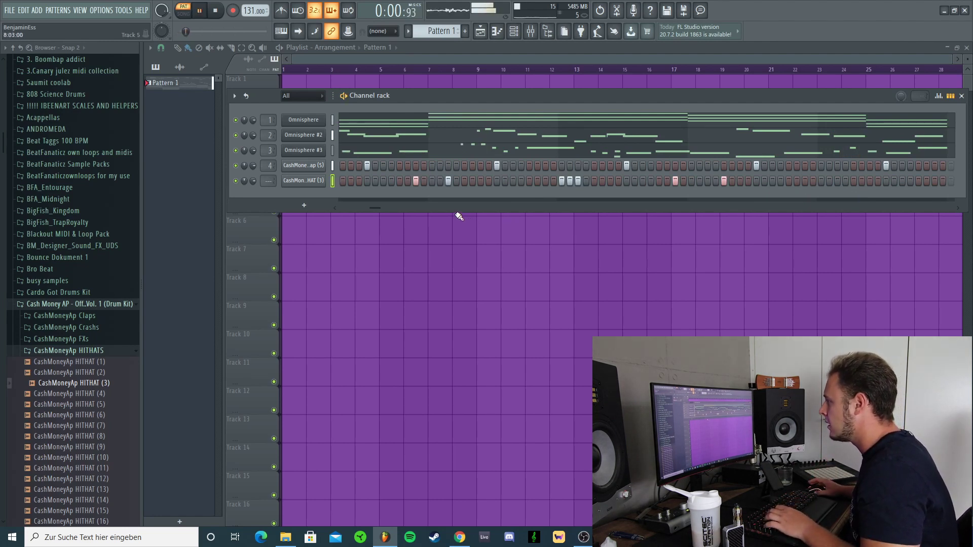
mouse_move(373, 206)
mouse_down()
mouse_move(361, 208)
mouse_move(379, 208)
mouse_up()
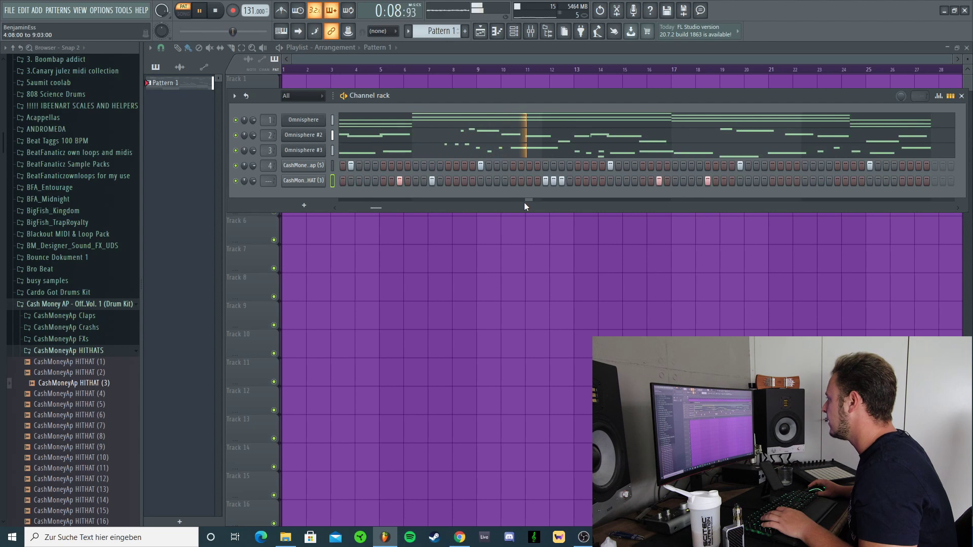
drag(376, 208, 382, 207)
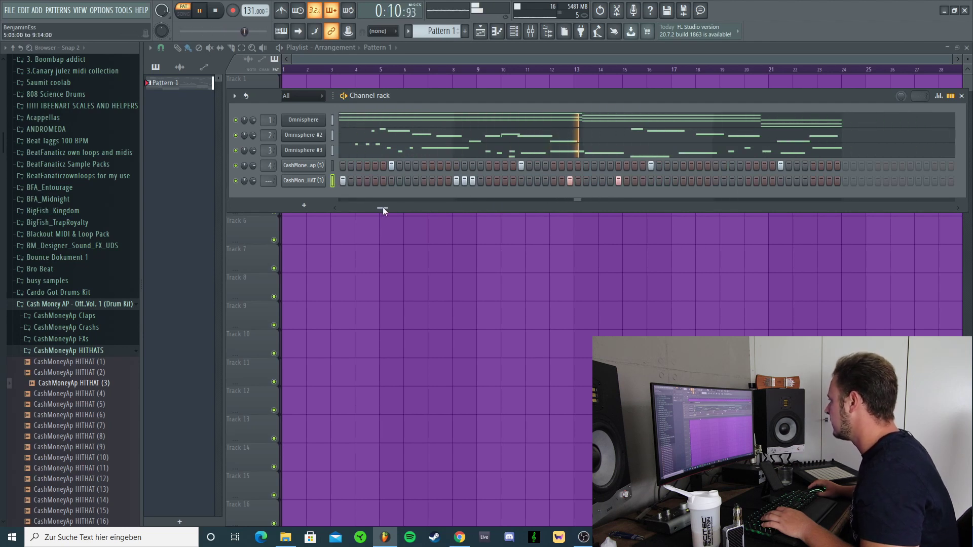
click(700, 181)
click(748, 181)
click(757, 181)
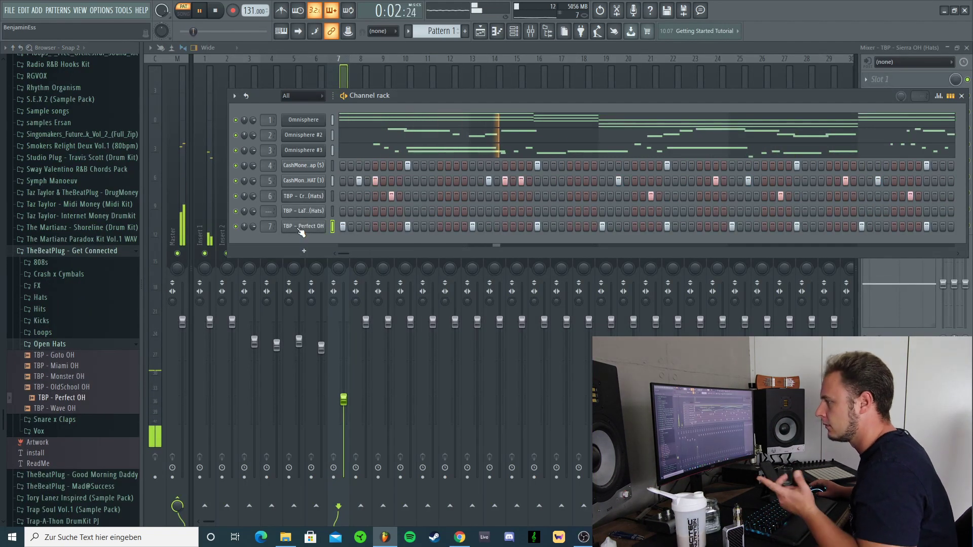
Step: Close the Open Hats folder of TheBeatPlug - Get Connected kit and open its Vox folder
click(50, 344)
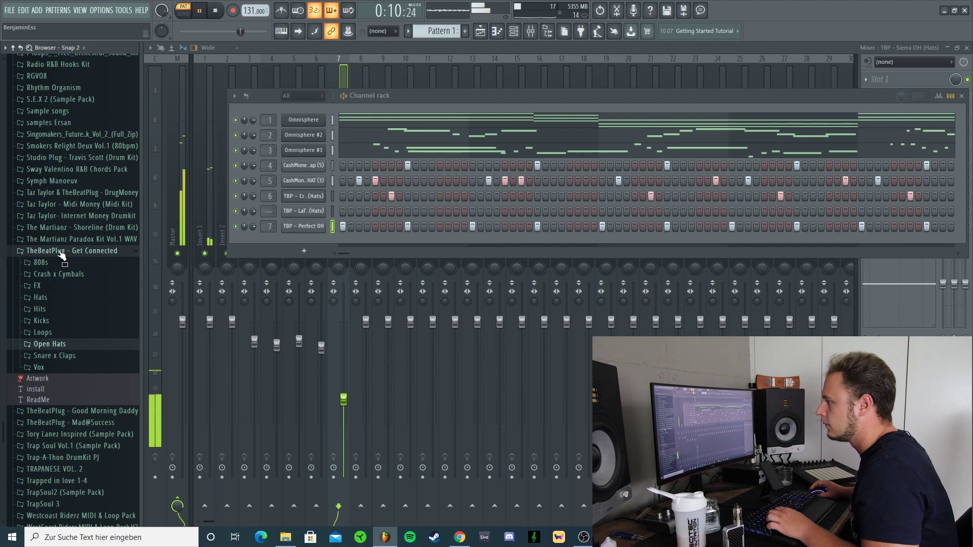
click(50, 368)
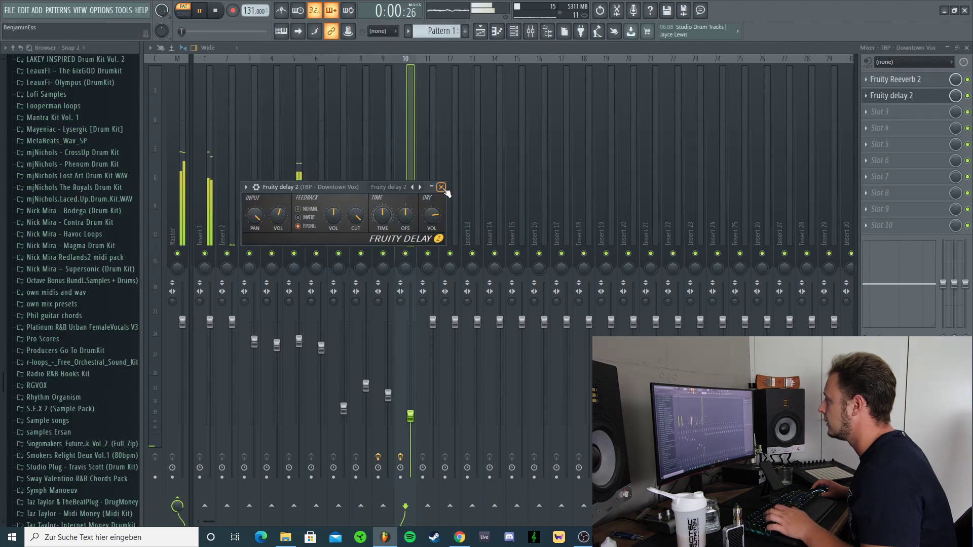
Step: Close the Fruity delay 2 settings and lower the mixer levels of TBP - Downtown Vox, TBP - Boa and TBP - Sierra OH (Hats)
click(442, 188)
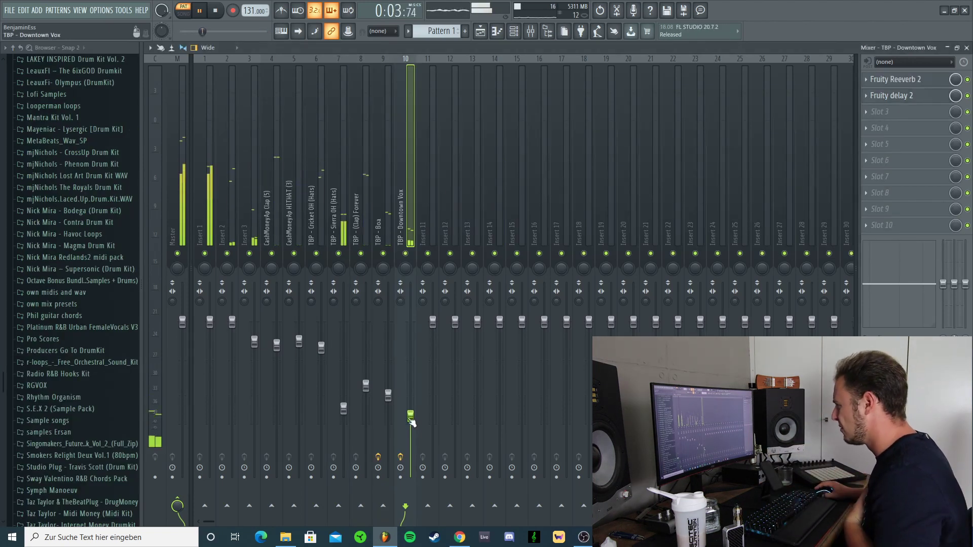
drag(412, 417, 412, 427)
drag(388, 395, 343, 416)
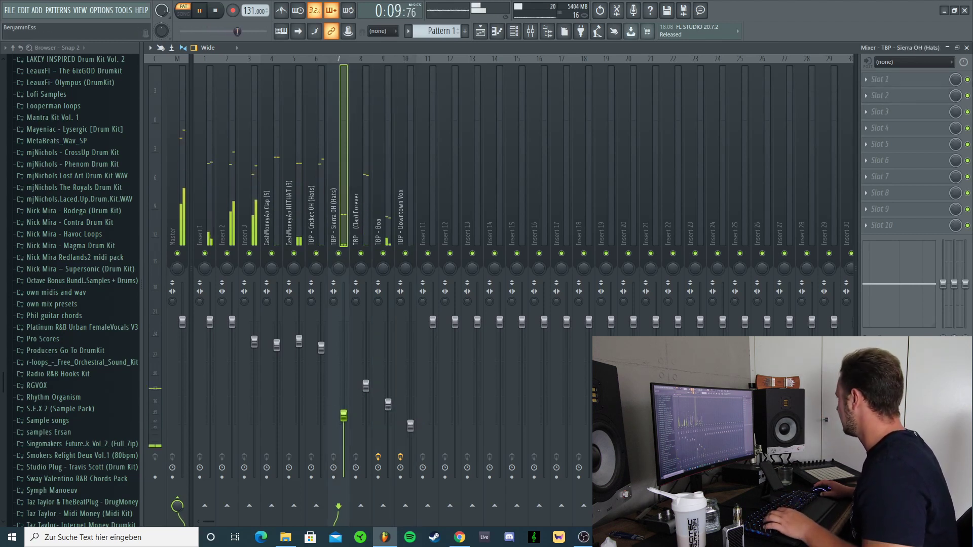
click(967, 48)
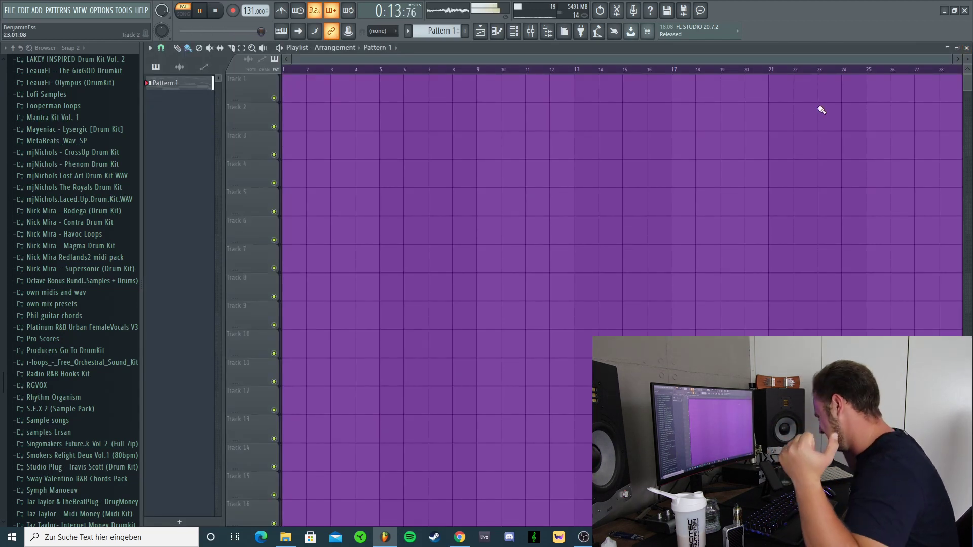
key(space)
Step: Play the pattern, select all TBP - LaTrelle HH (Hats) notes in the piano roll and slightly lower their velocities
scroll(68, 187, up, 13)
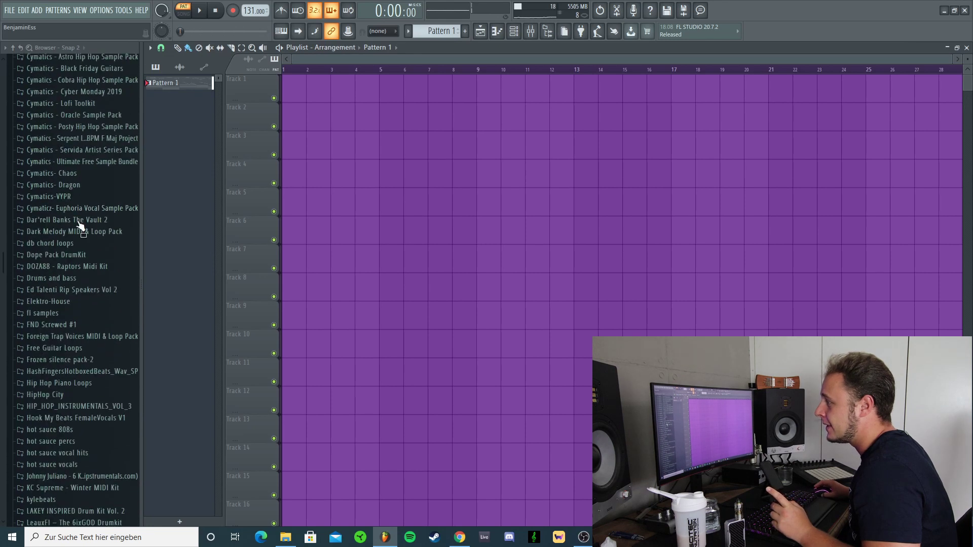
click(514, 33)
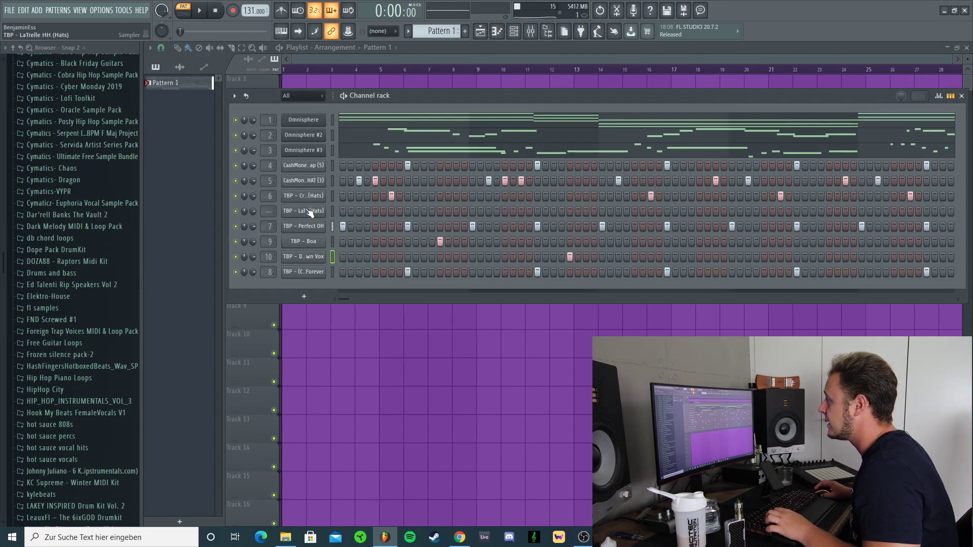
key(space)
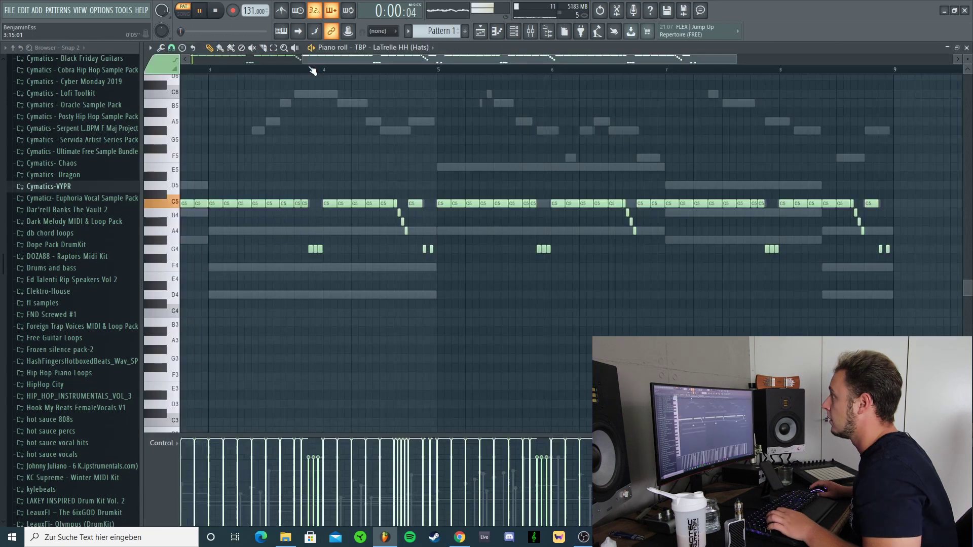
drag(304, 60, 191, 60)
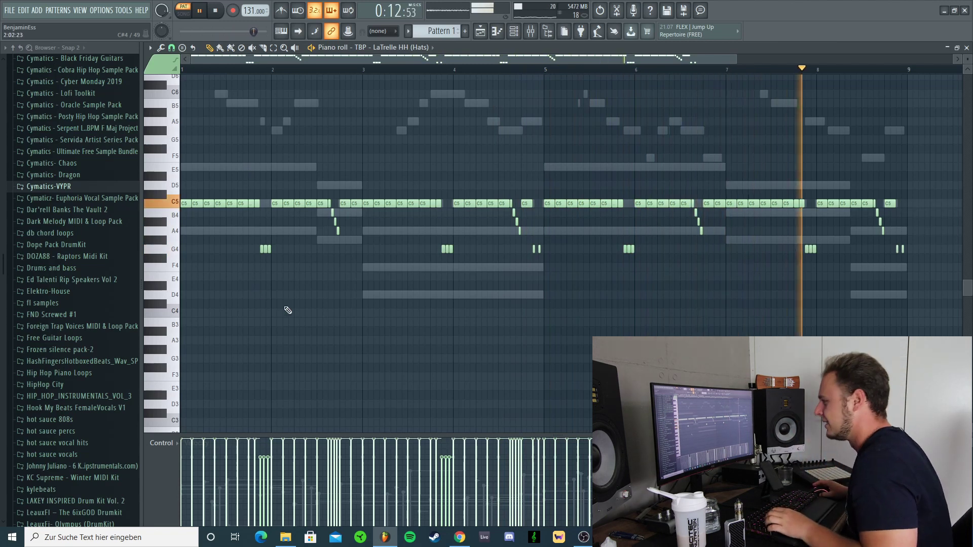
key(ctrl+a)
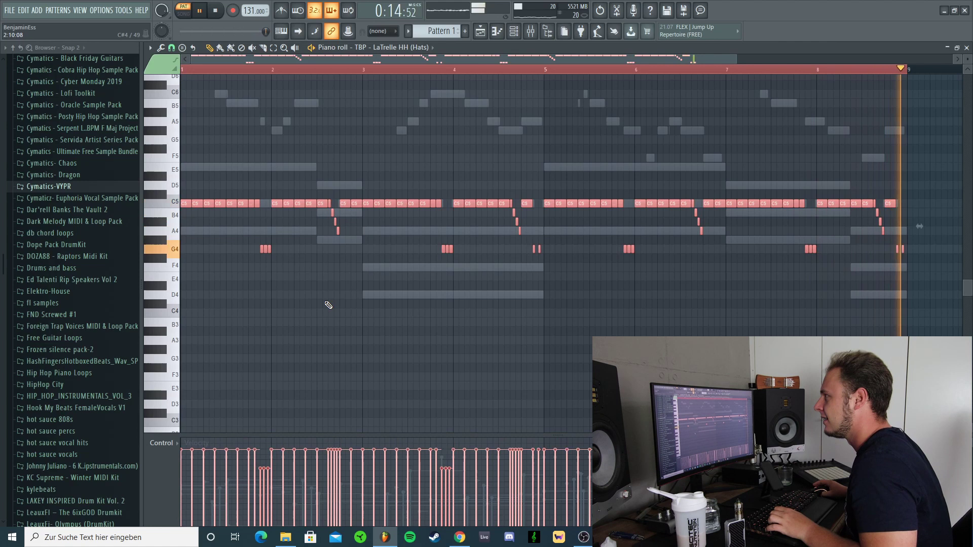
click(531, 31)
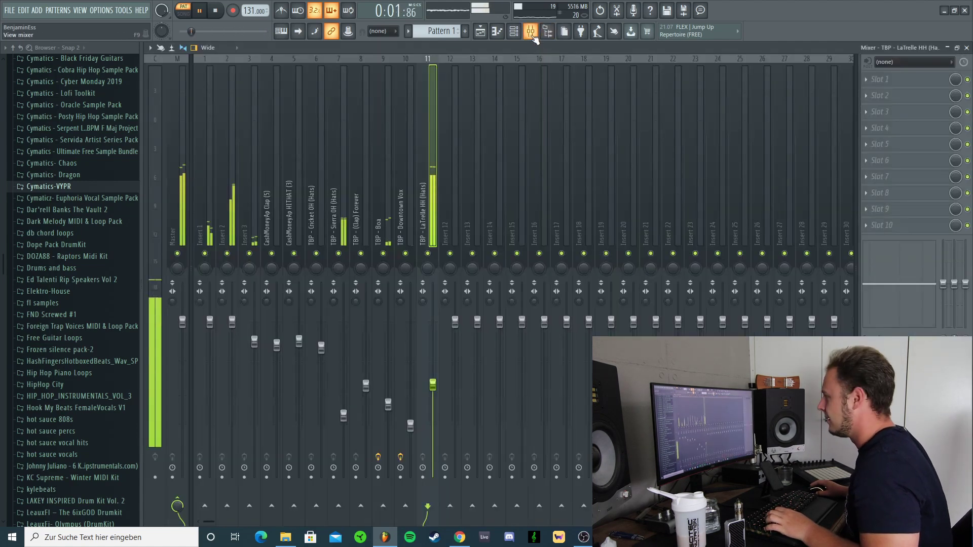
click(967, 47)
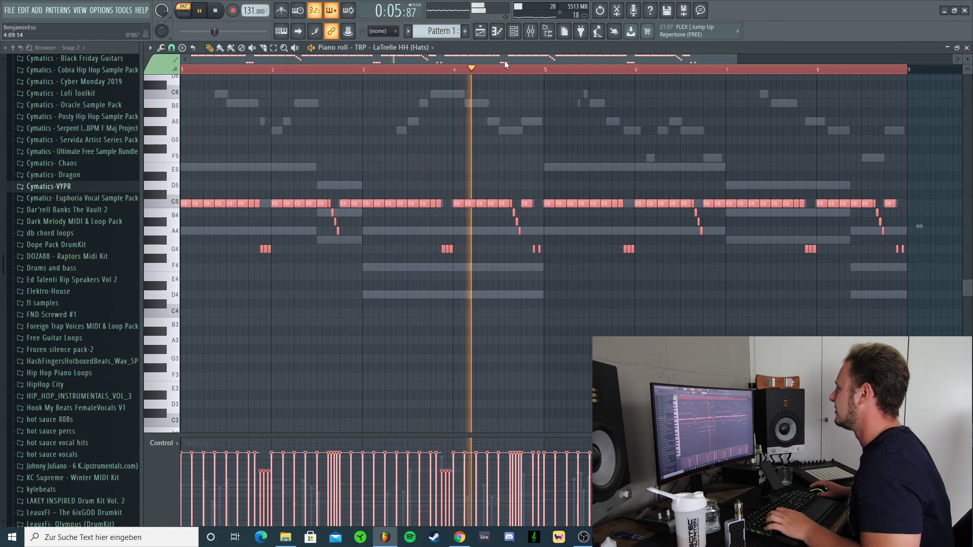
Step: Stop playback, mute Insert 2 and Insert 3 in the mixer, and replay the pattern
key(space)
key(F9)
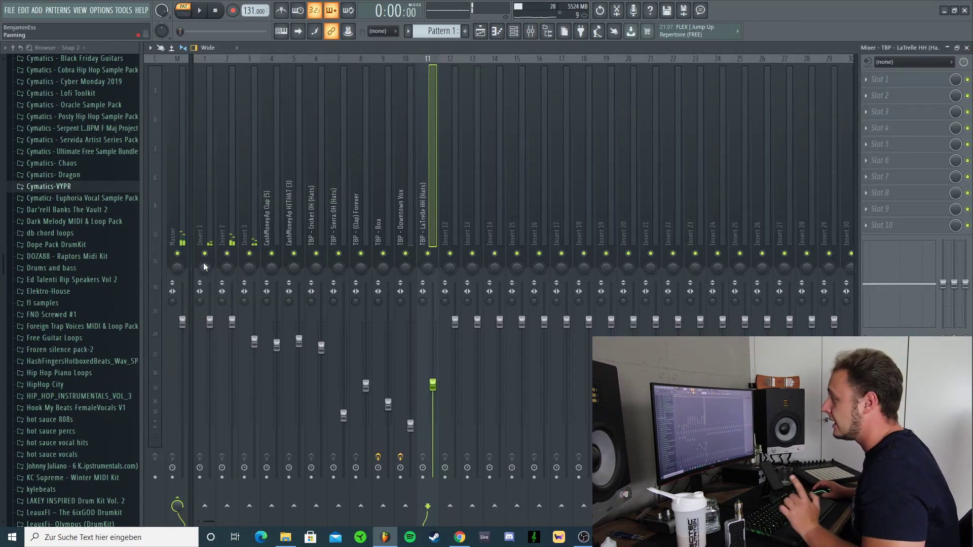
click(228, 254)
click(249, 254)
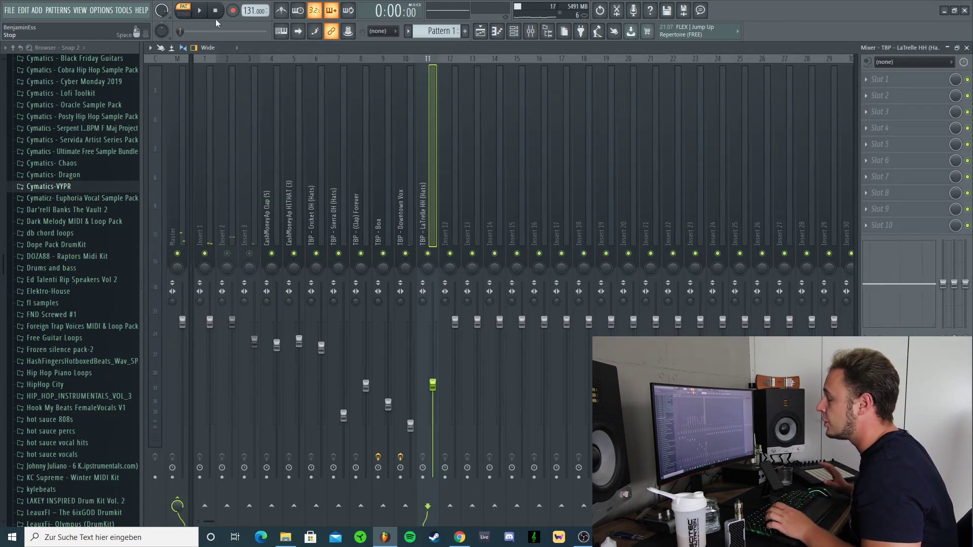
key(space)
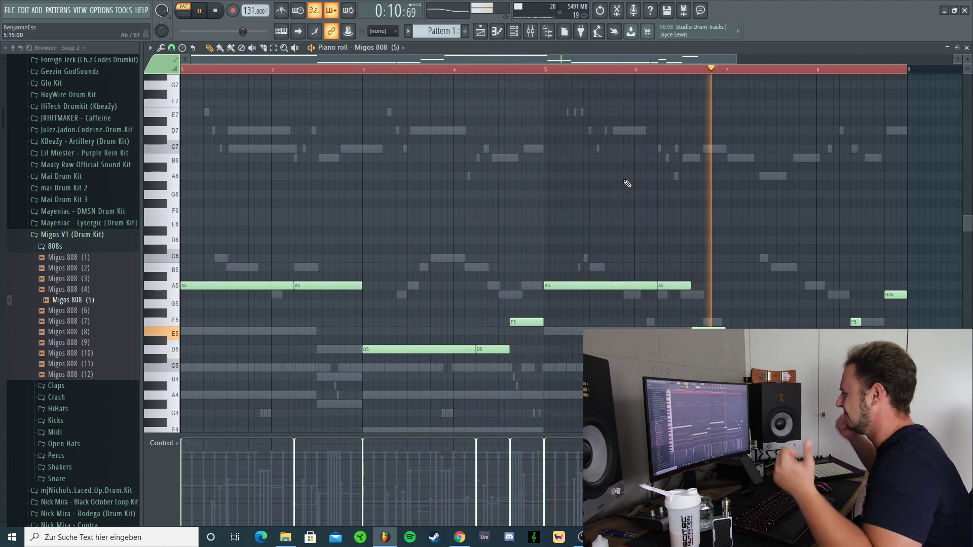
Step: Reactivate all muted mixer tracks and set the Migos 808 (5) volume to about -7.5 dB during playback
key(F9)
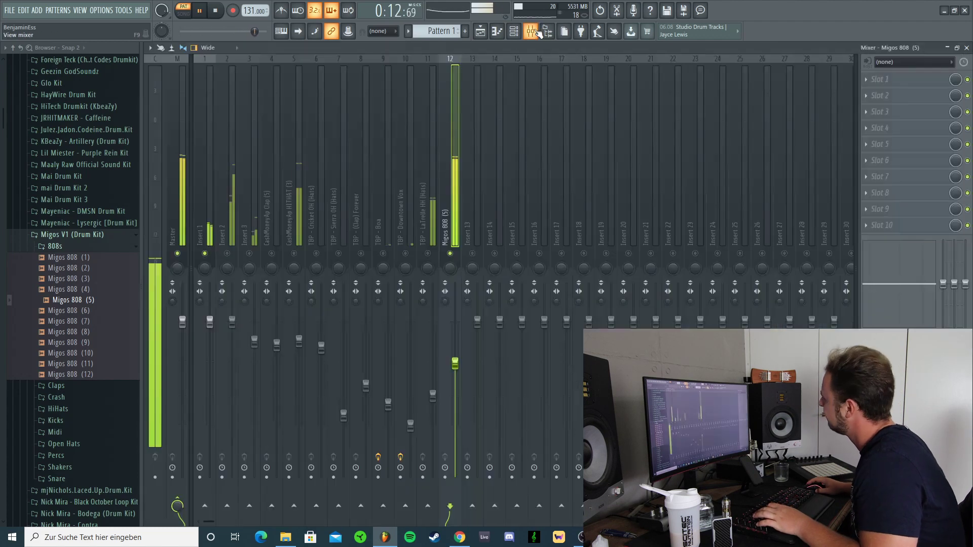
right_click(205, 254)
right_click(205, 254)
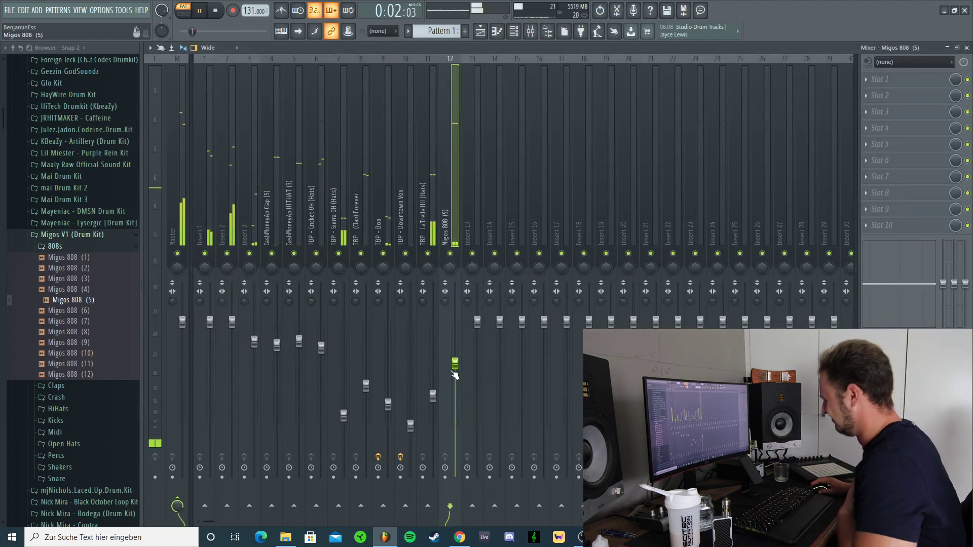
drag(455, 375, 460, 378)
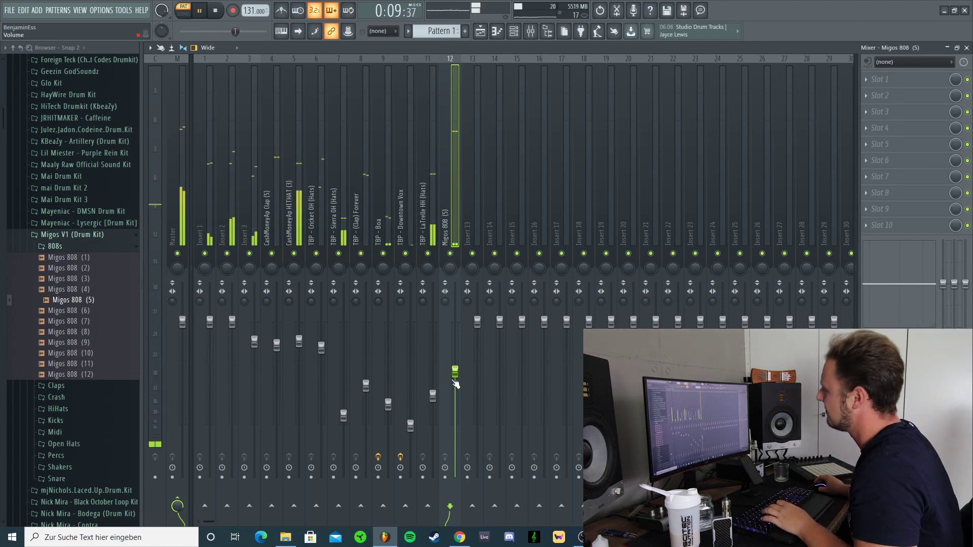
drag(457, 373, 457, 371)
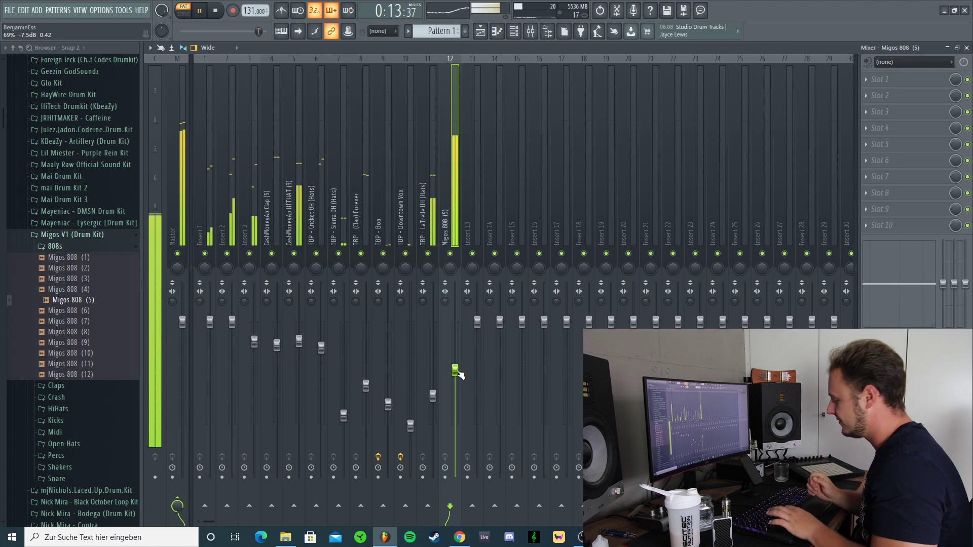
key(space)
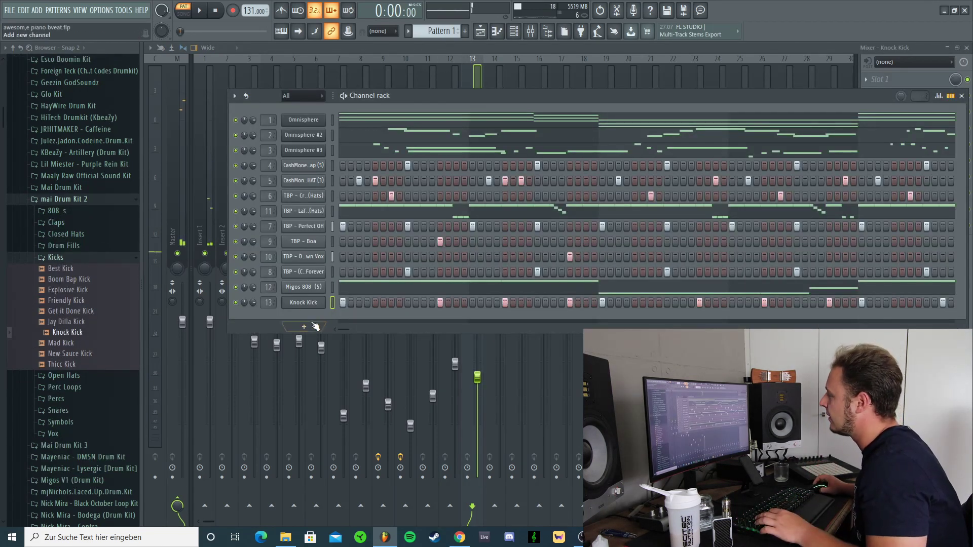
Step: Add a Mellotron V instrument as a new channel below Knock Kick
click(315, 325)
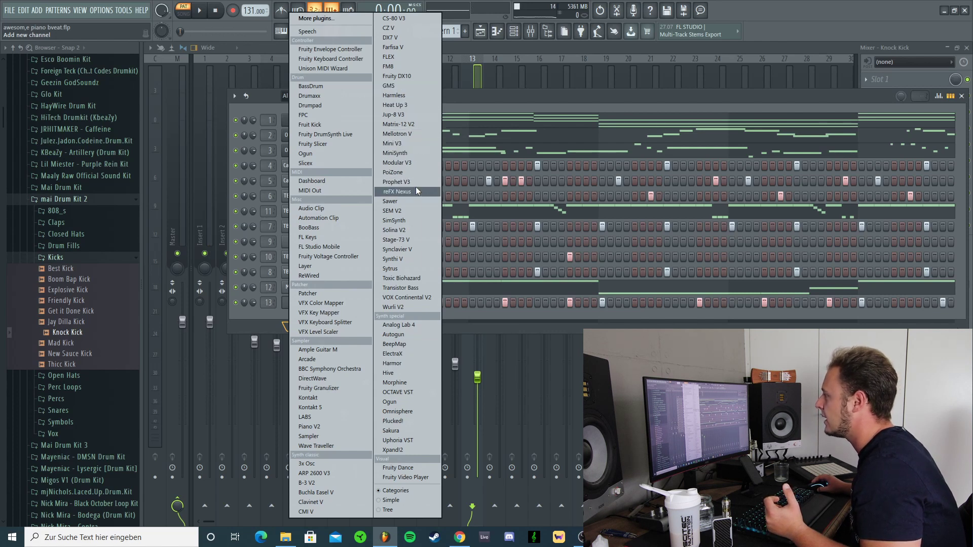
click(409, 134)
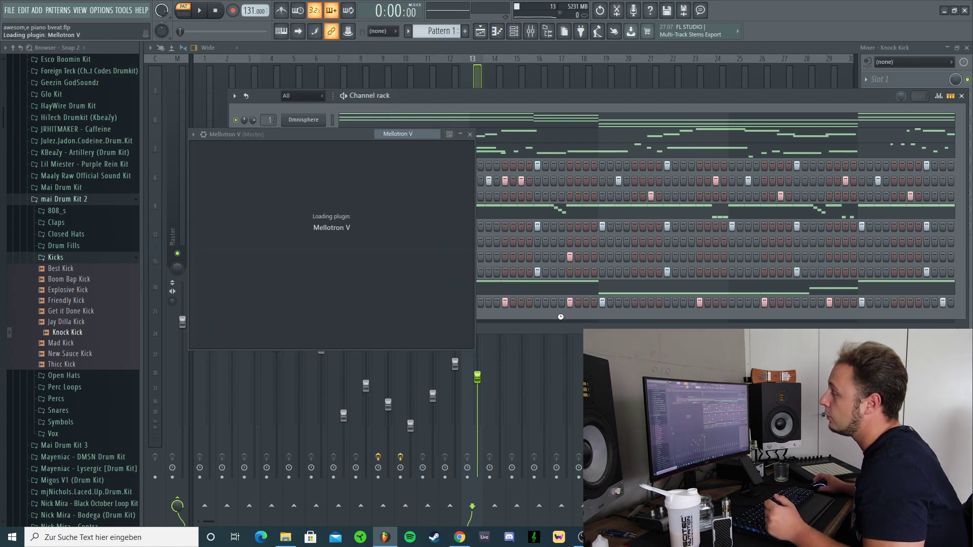
Step: Play the pattern and reactivate all muted mixer tracks to hear Mellotron V with the drums
key(space)
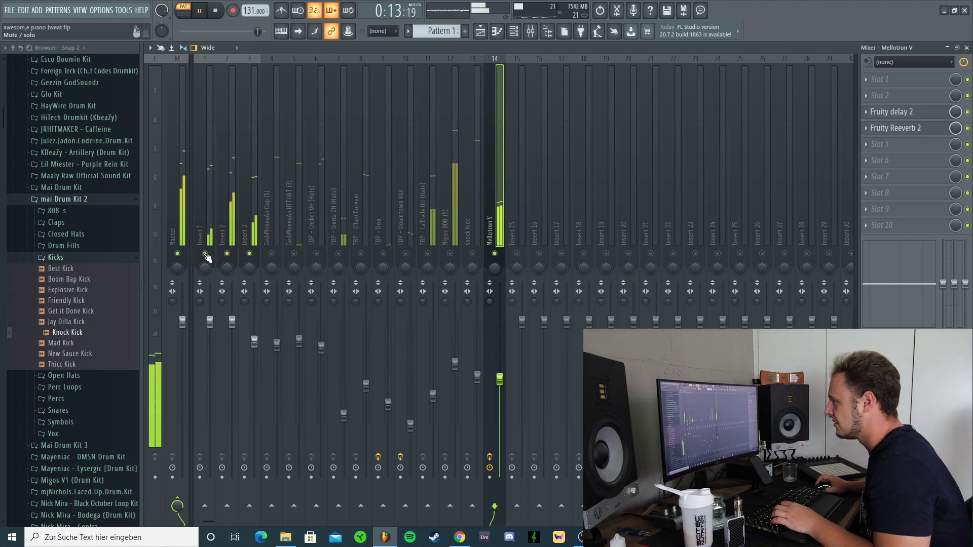
right_click(204, 254)
right_click(205, 254)
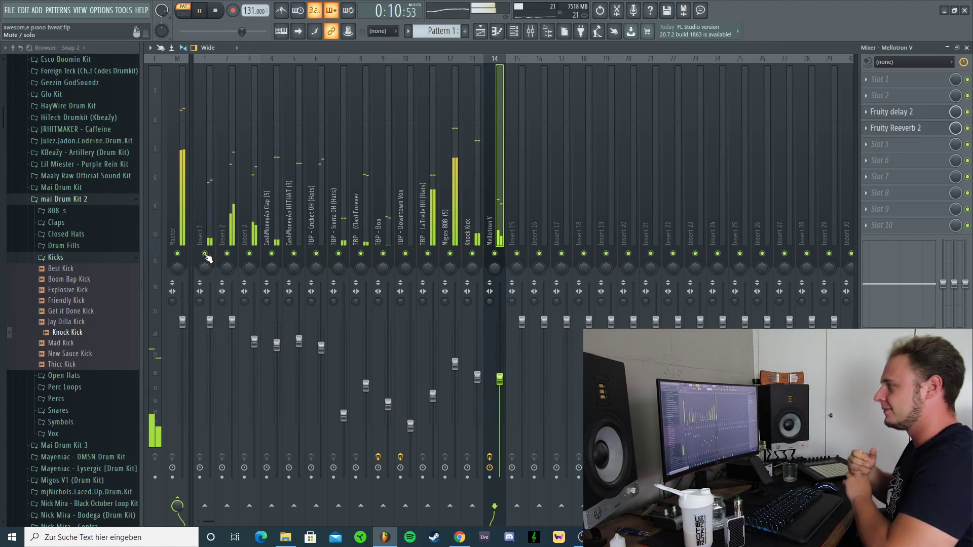
Step: Examine the Omnisphere #3 melody in the piano roll, including the three short E7 notes in bar 5
click(514, 31)
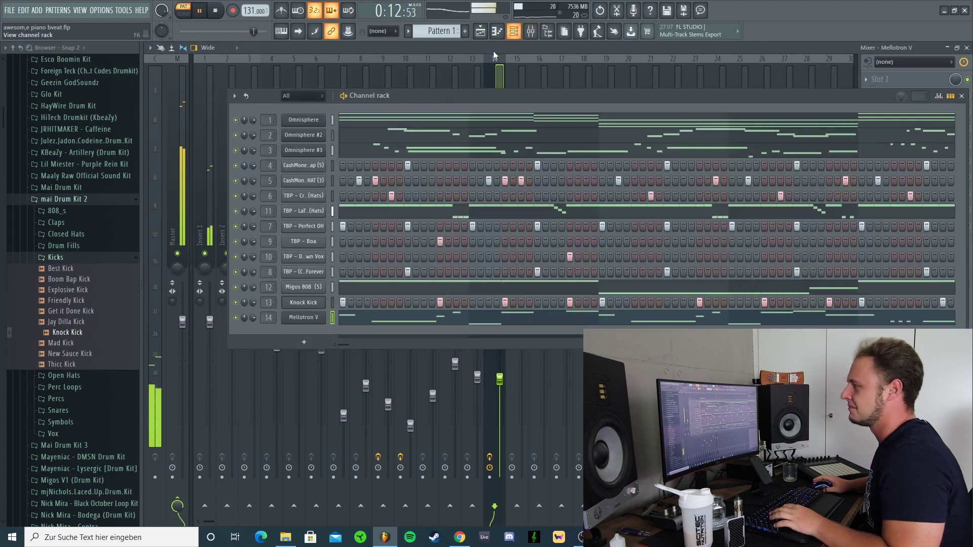
right_click(313, 157)
click(337, 153)
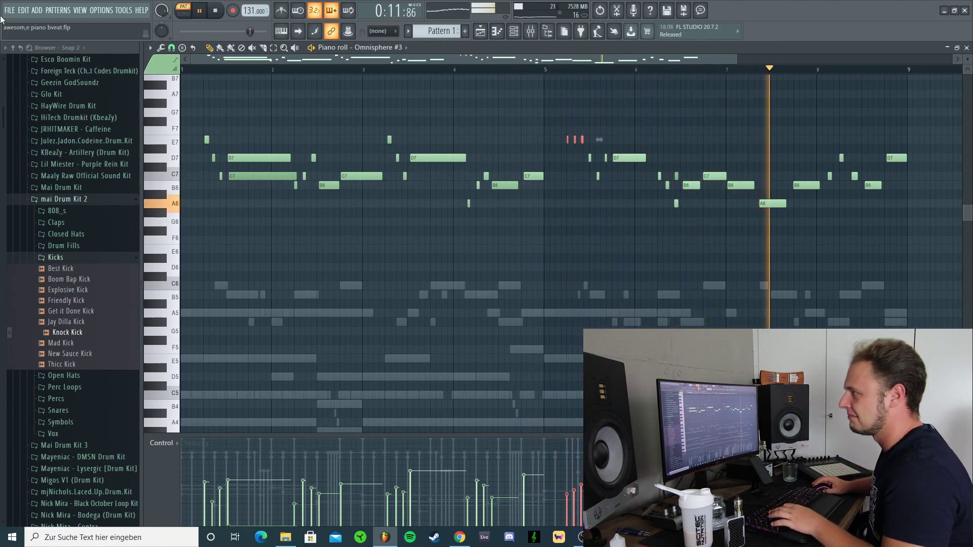
click(967, 48)
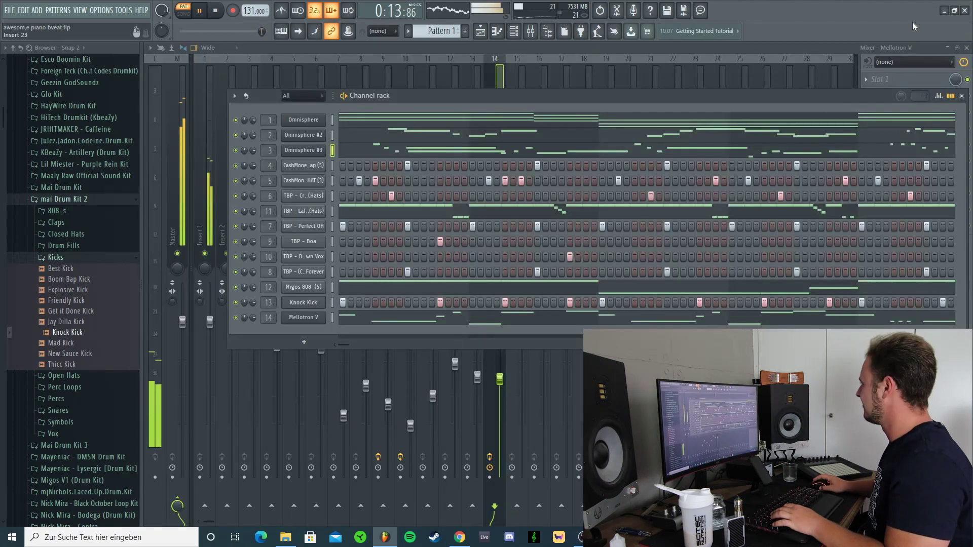